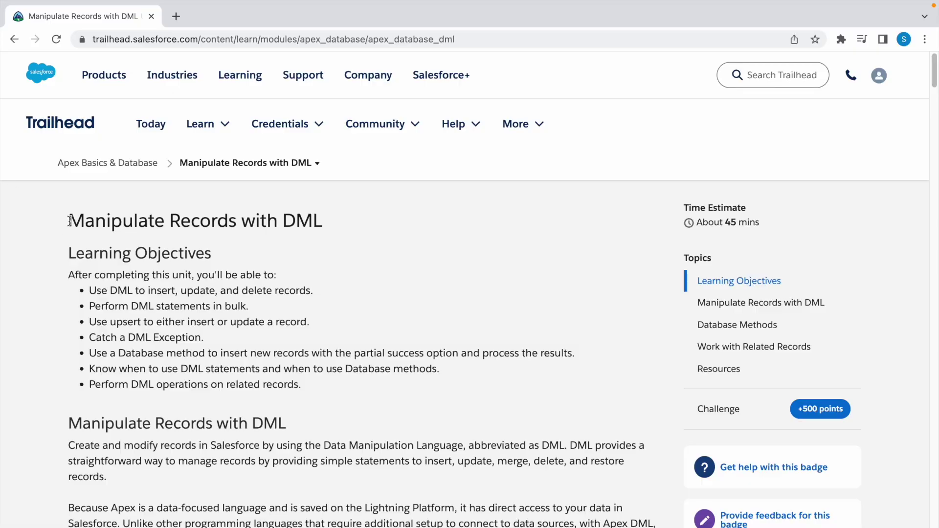
Review the Manipulate Records with DML unit heading while scrolling to the challenge
left_click_drag(67, 220, 367, 232)
left_click(384, 225)
left_click_drag(935, 74, 929, 512)
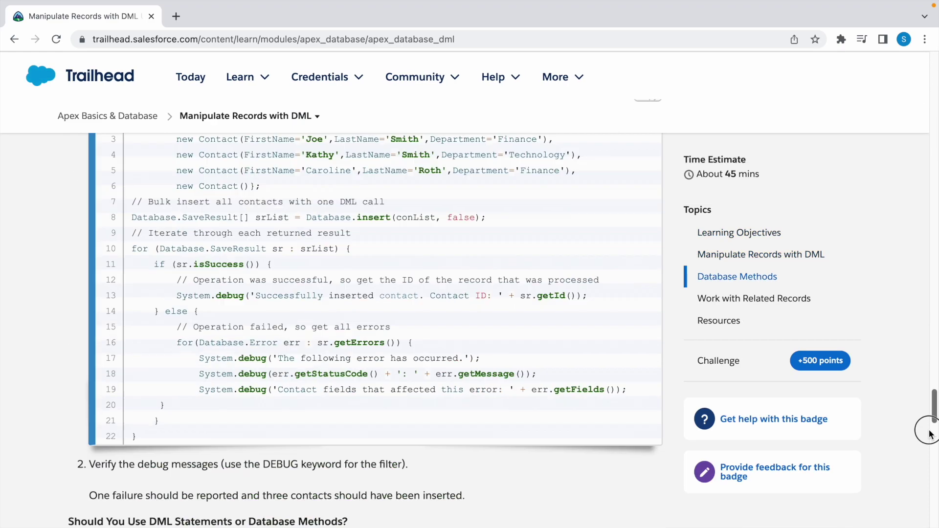
scroll(569, 476, "down", 3)
scroll(569, 476, "down", 3)
scroll(568, 475, "down", 2)
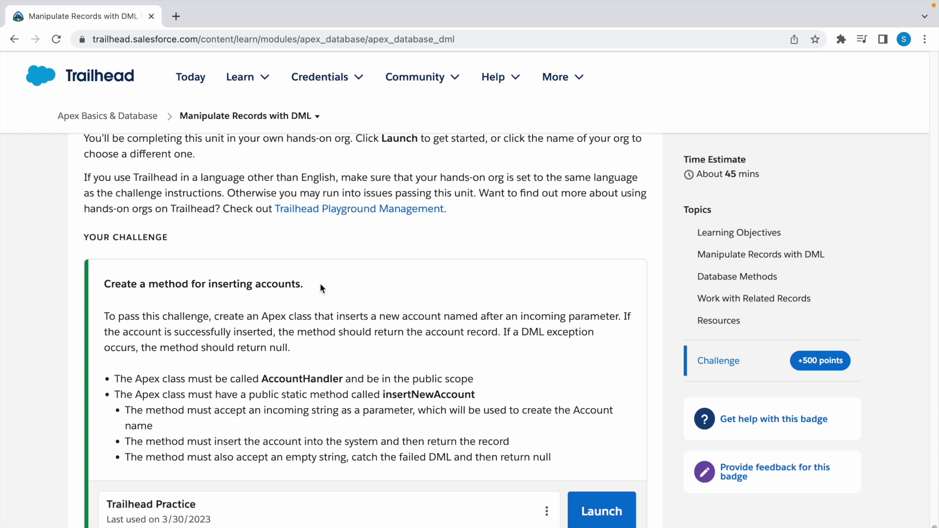
scroll(323, 285, "down", 1)
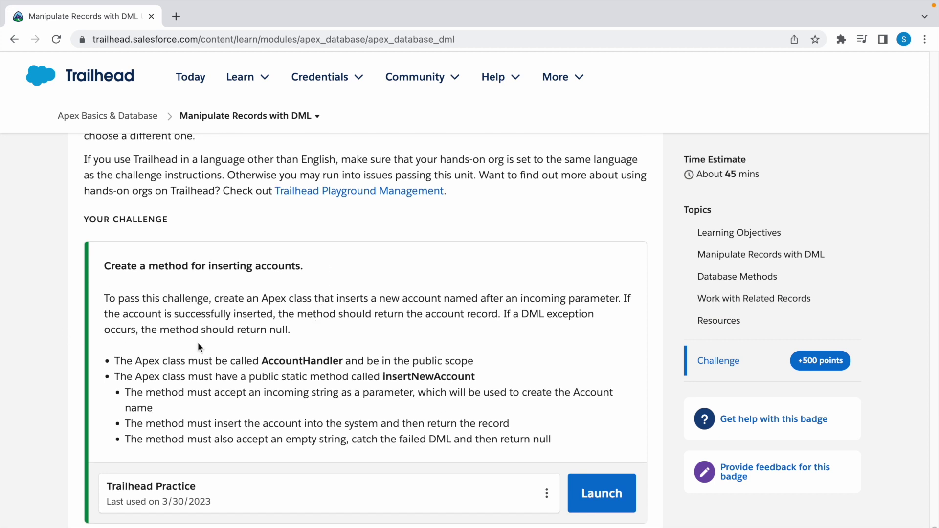
Launch the hands-on practice org and open its Developer Console from the setup gear
left_click(602, 494)
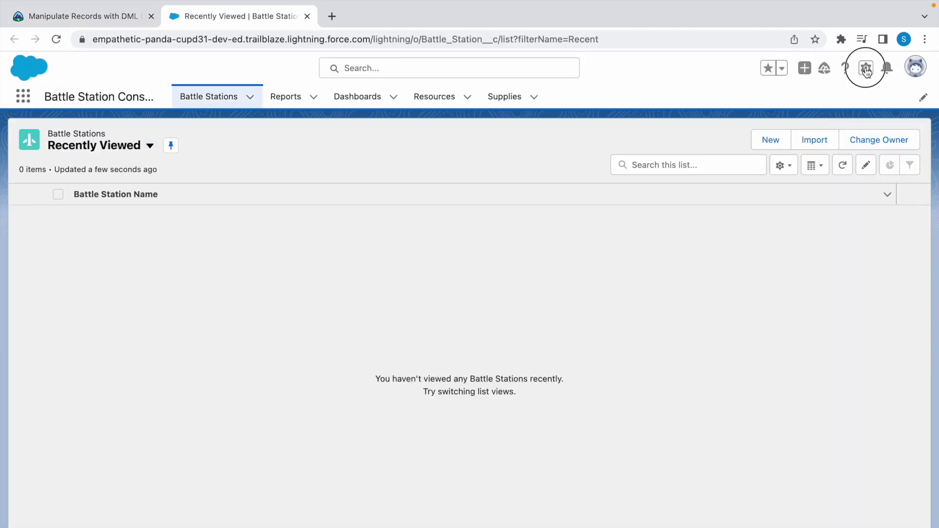
left_click(866, 68)
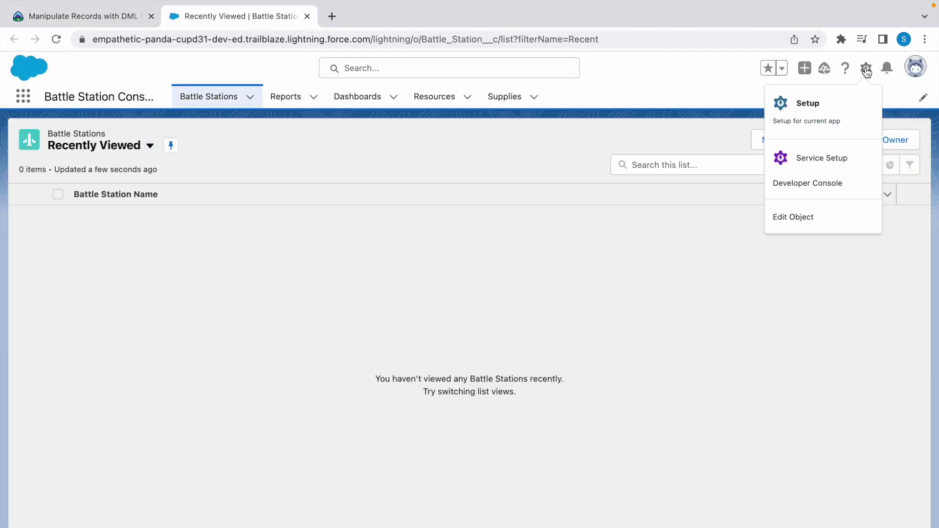
left_click(793, 183)
Copy the required class name AccountHandler from the challenge and return to the Developer Console
left_click(78, 15)
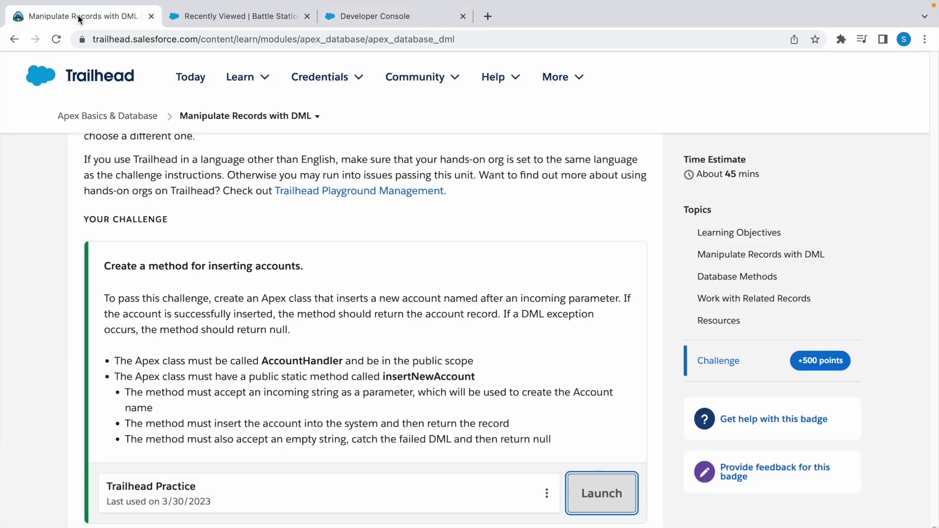
double_click(282, 361)
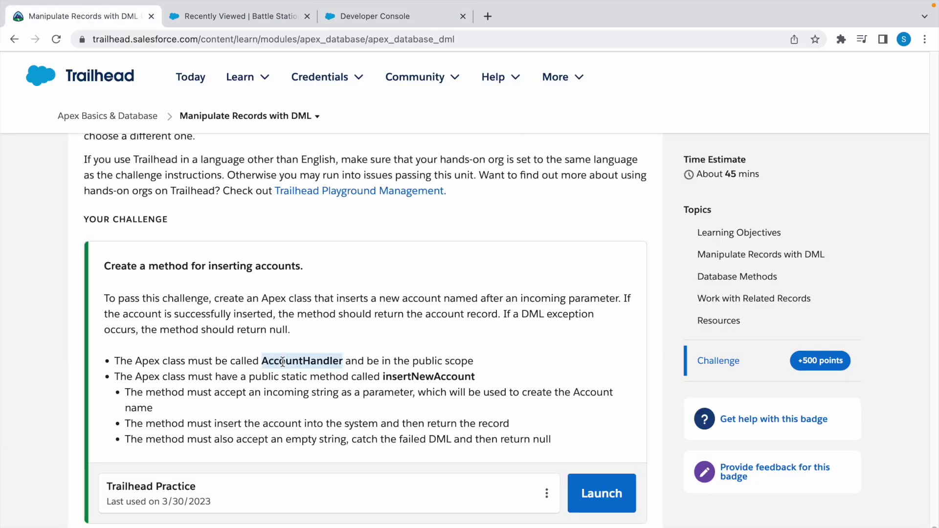
left_click(358, 18)
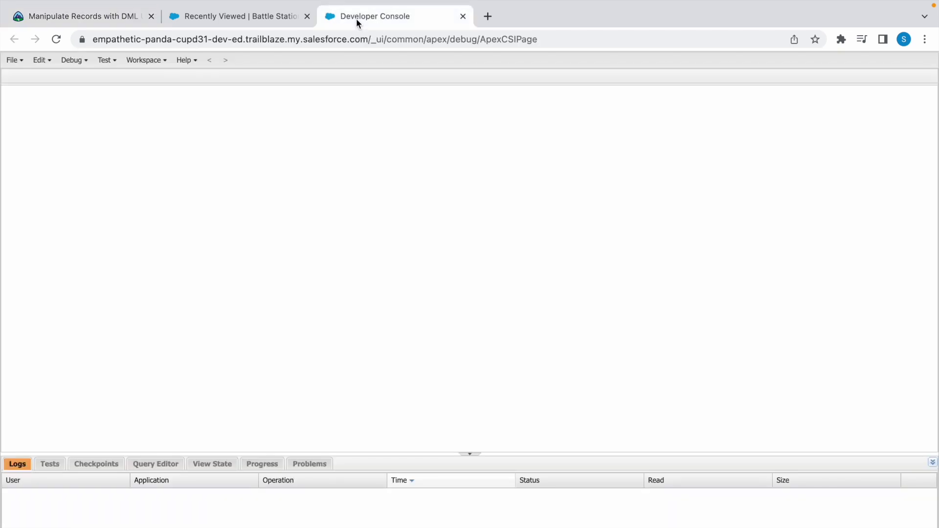
Create a new Apex class named AccountHandler, then return to the challenge instructions
left_click(21, 65)
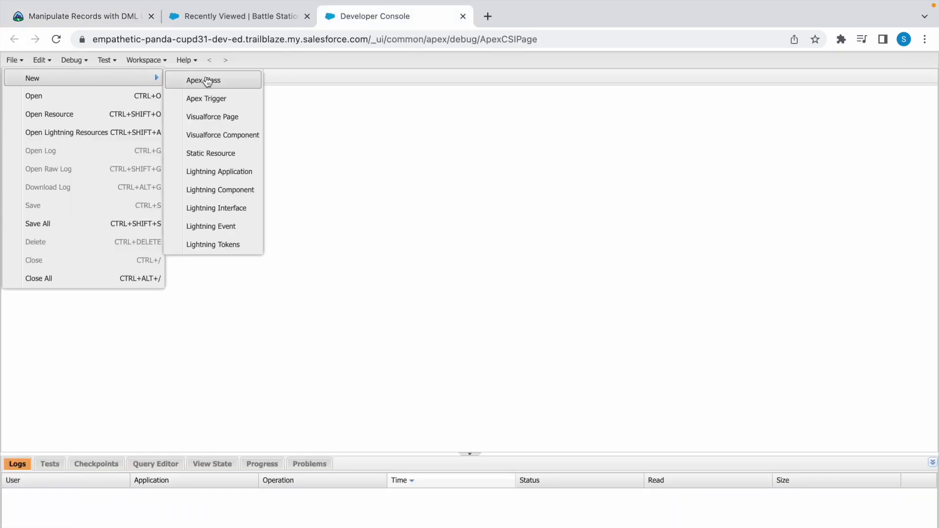
left_click(228, 81)
type("AccountHandler")
left_click(430, 355)
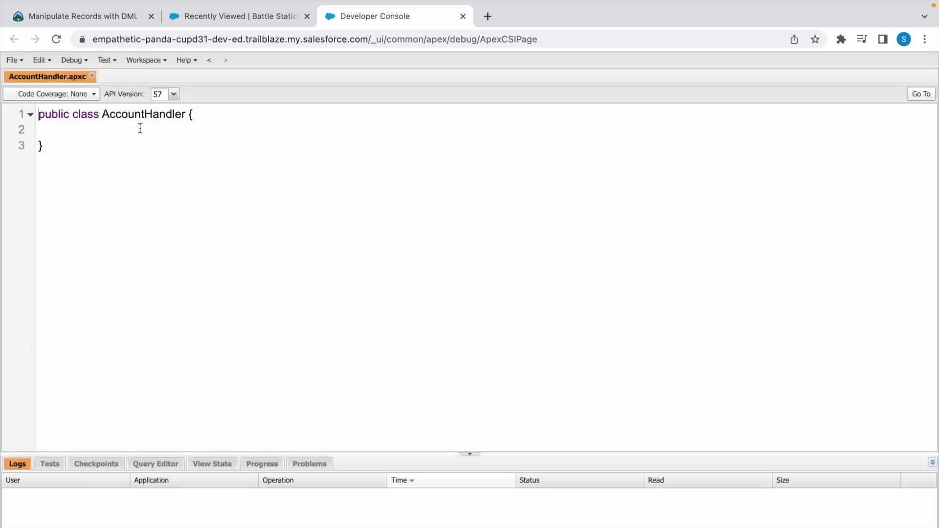
left_click(84, 15)
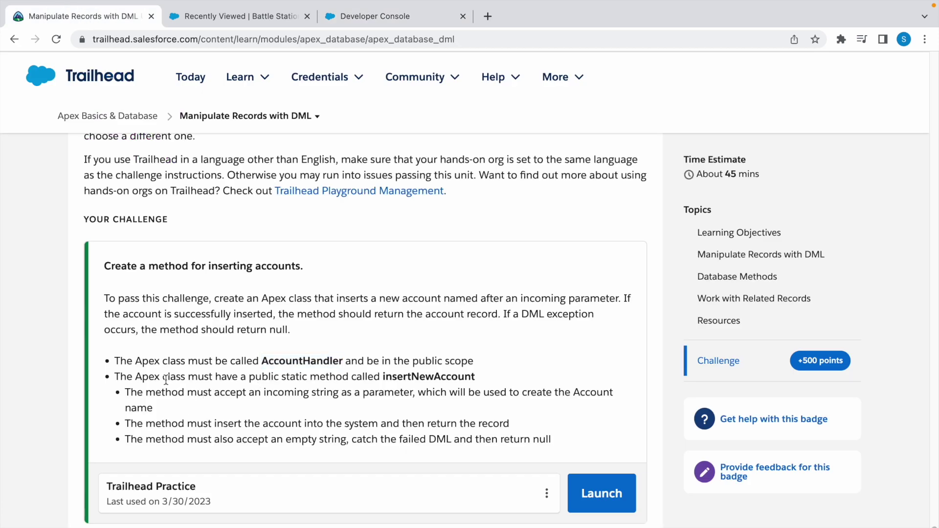
Declare the insertNewAccount(String aname) method with braces on line 2 of AccountHandler
double_click(417, 379)
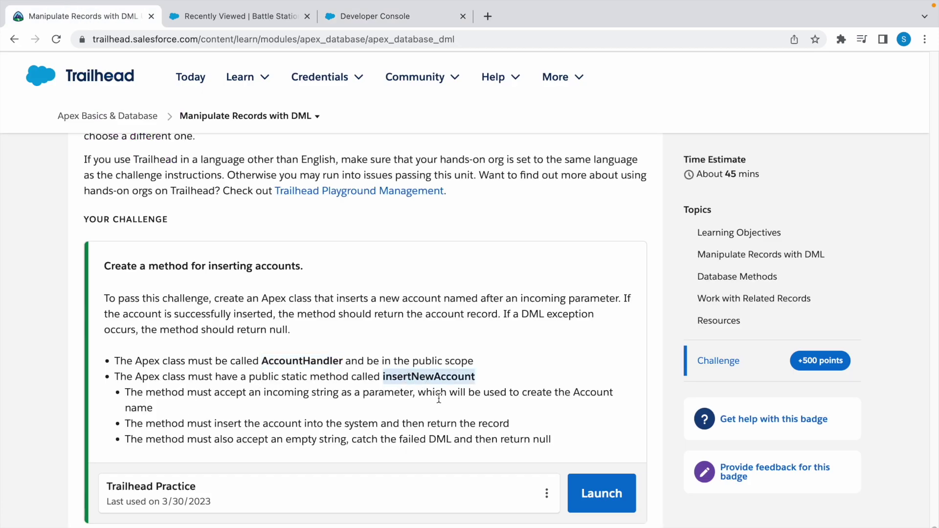
left_click(362, 22)
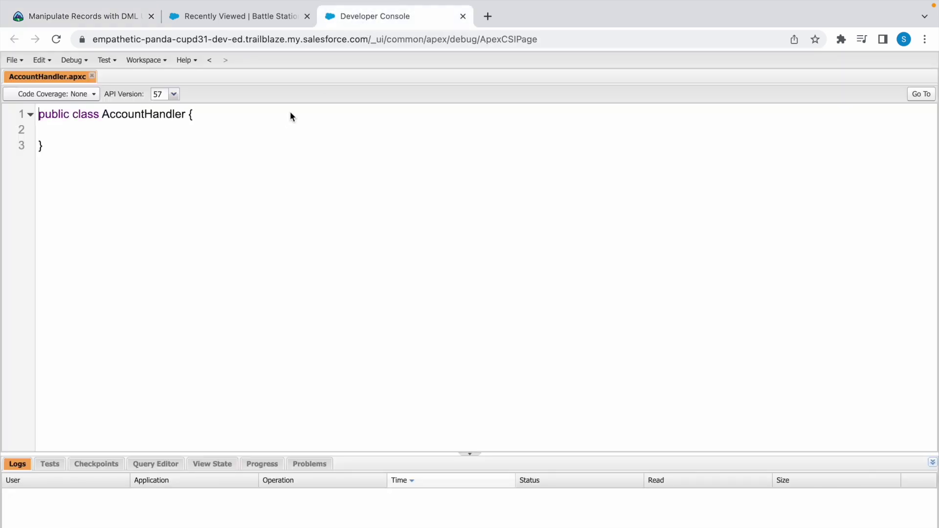
left_click(139, 130)
type("public ")
type("static ")
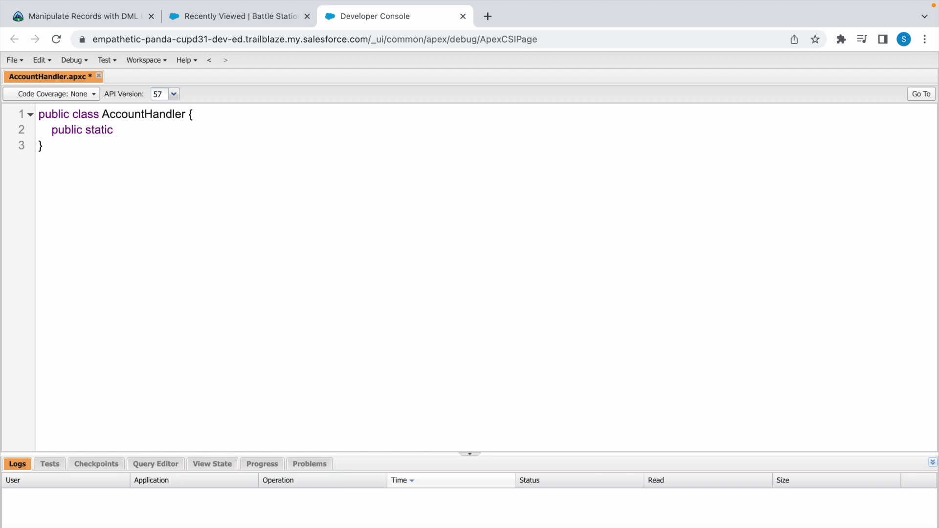
type("insertNewAccount () {")
key("Return")
left_click(71, 21)
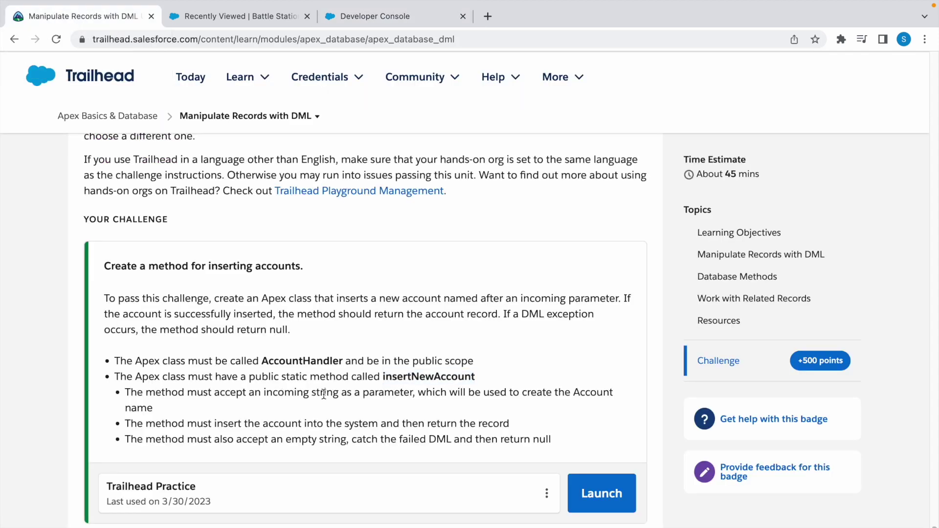
left_click(354, 17)
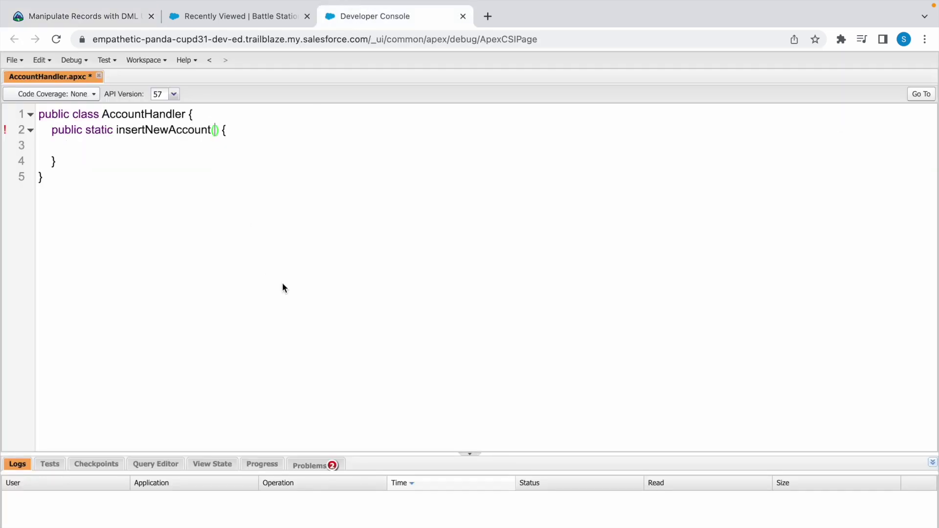
type("String ")
type("aname")
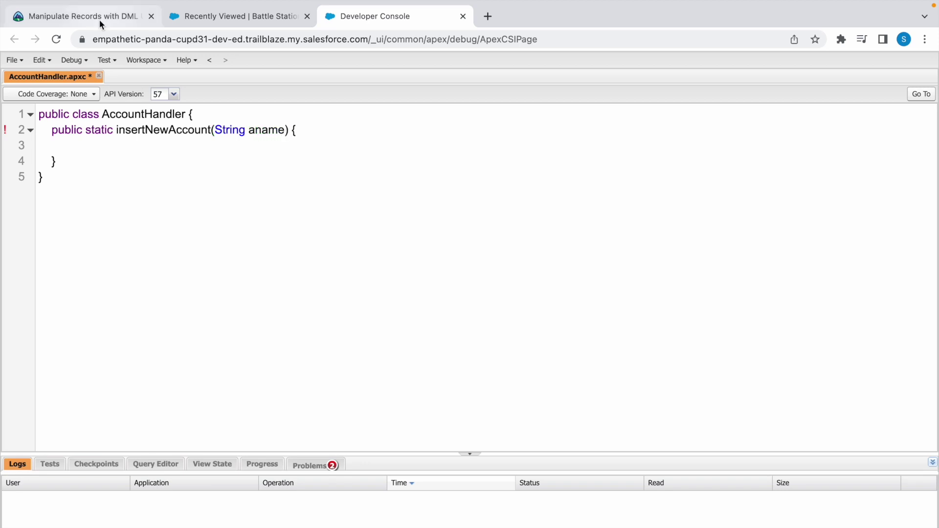
key("Down")
Make the method 'public static Account insertNewAccount', checking the insert-and-return and empty-string requirements
left_click(99, 16)
left_click_drag(125, 423, 514, 428)
left_click(515, 428)
mouse_move(327, 77)
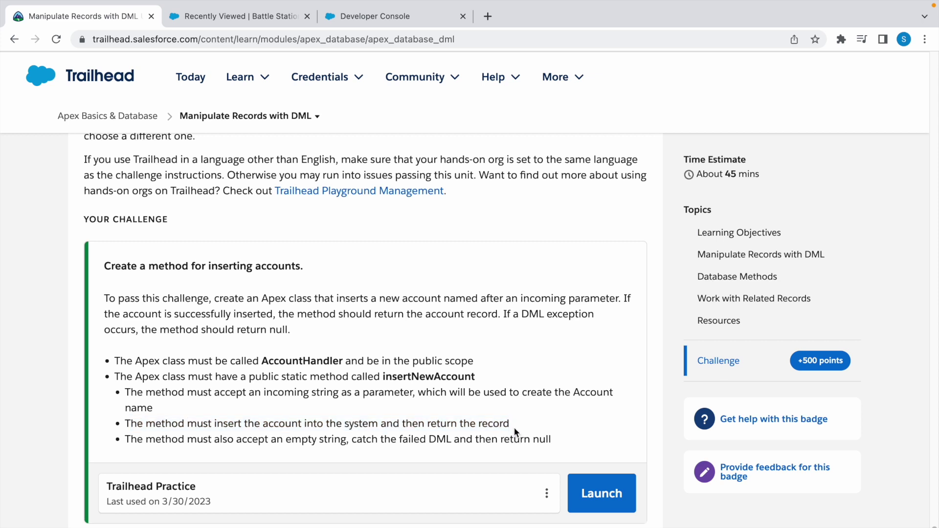
left_click(355, 17)
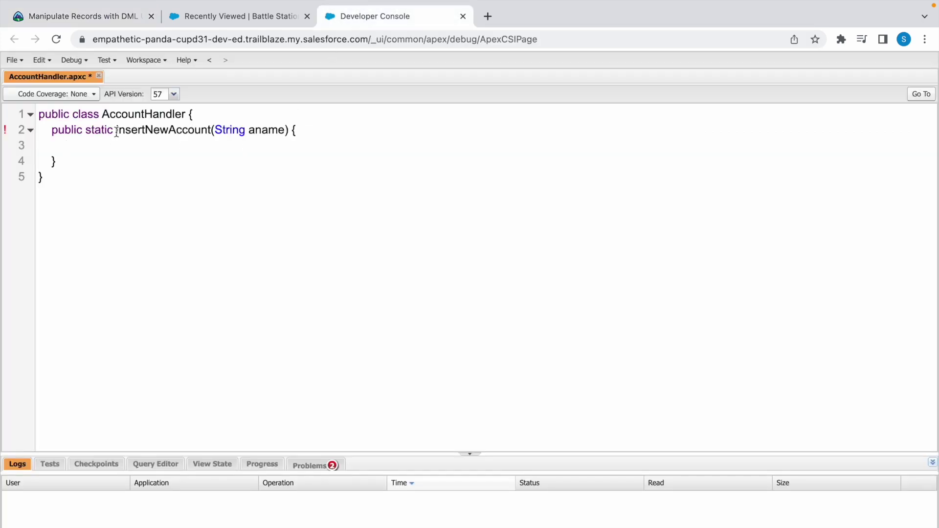
left_click(118, 131)
type("Account")
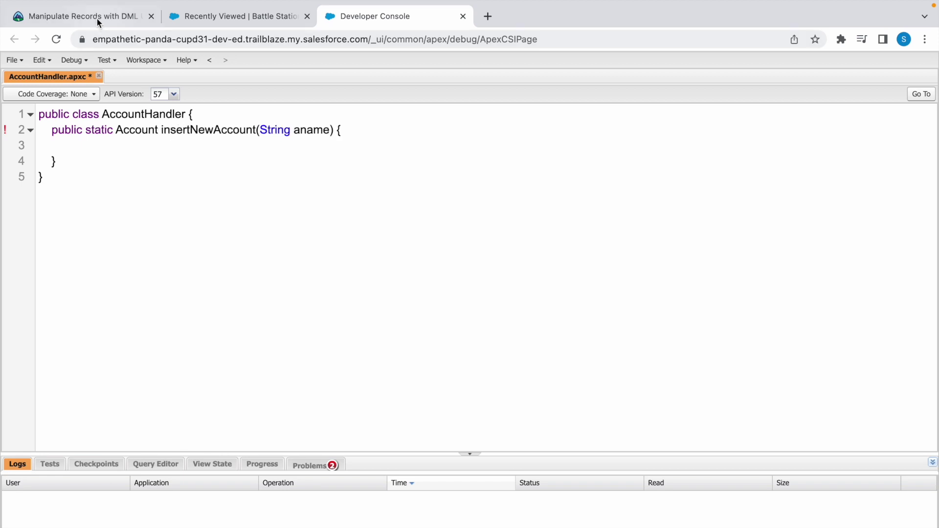
left_click(96, 16)
mouse_move(126, 439)
left_mouse_down()
mouse_move(385, 445)
mouse_move(553, 417)
left_mouse_up()
left_click(553, 417)
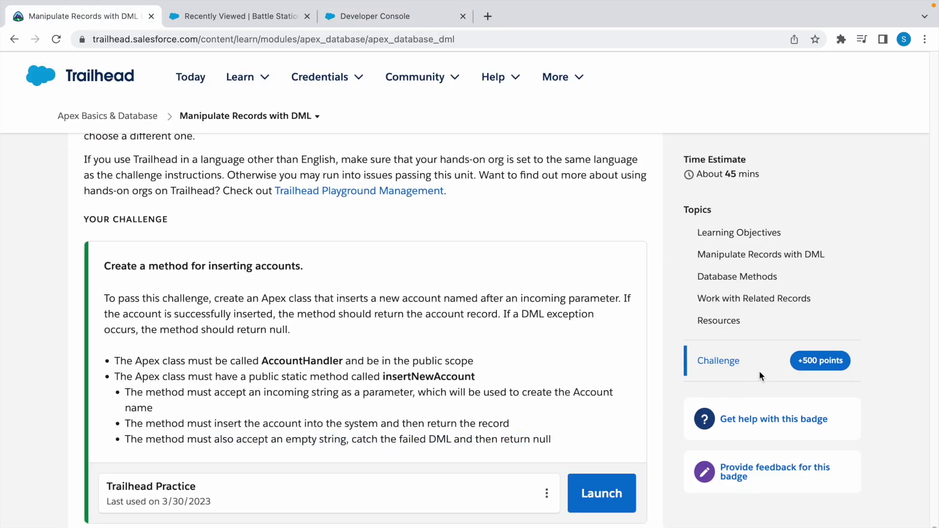
scroll(897, 270, "up", 3)
scroll(458, 311, "up", 5)
scroll(419, 338, "up", 2)
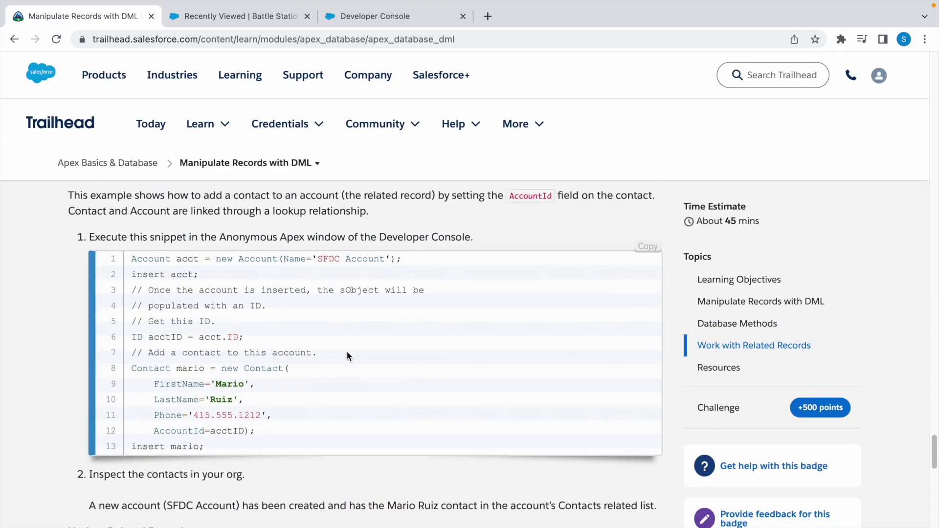
scroll(347, 352, "up", 4)
scroll(252, 385, "up", 5)
scroll(252, 386, "up", 5)
scroll(252, 385, "up", 4)
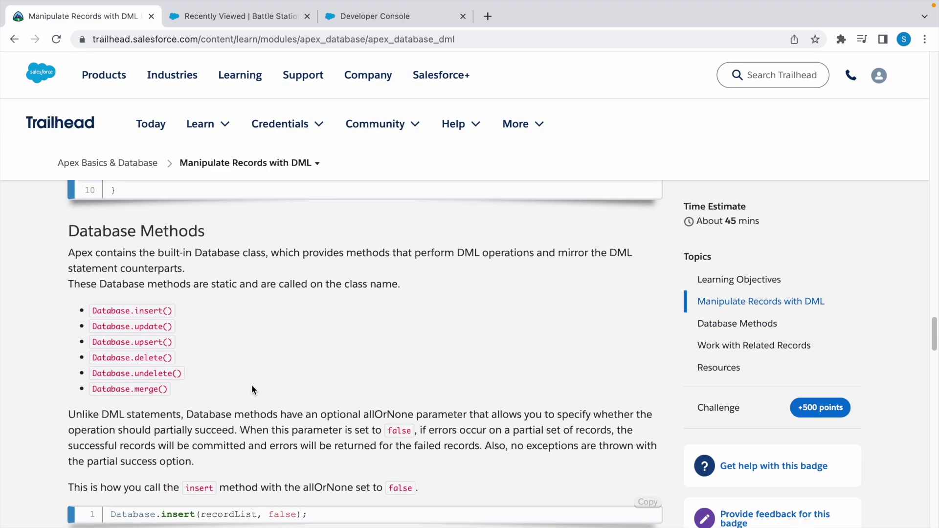
scroll(252, 385, "up", 5)
scroll(175, 314, "down", 1)
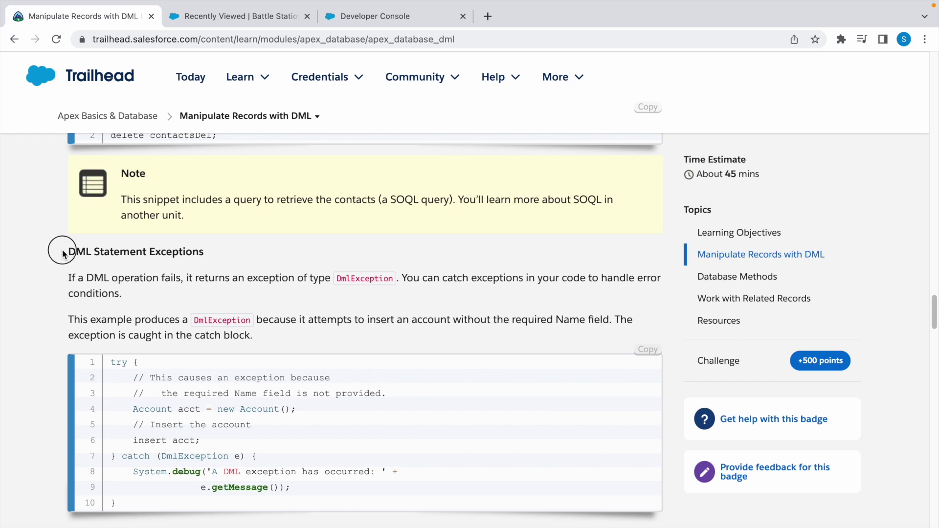
Copy the DmlException try/catch example from DML Statement Exceptions and return to the class editor
left_click_drag(64, 254, 216, 254)
left_click(217, 255)
left_click(648, 349)
left_click(362, 21)
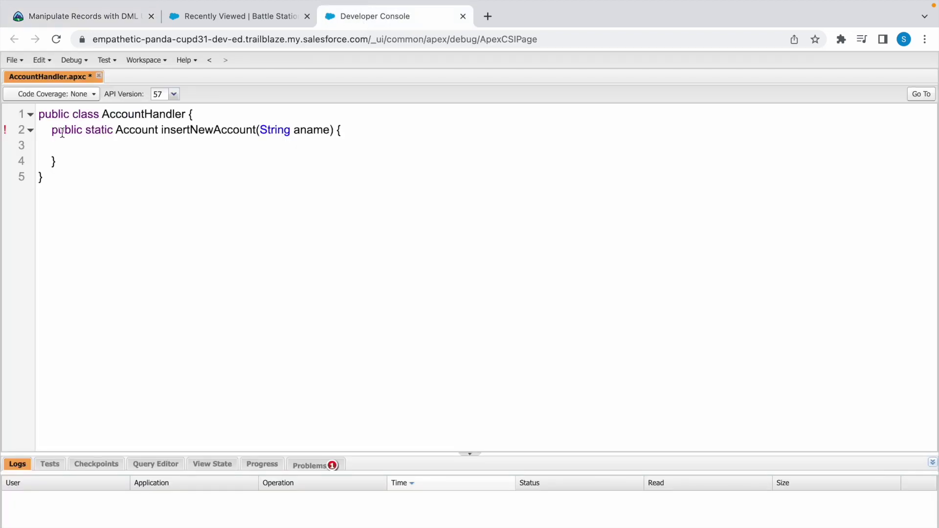
Paste the try/catch example into insertNewAccount, indent it, and clear the example statements from try
left_click(97, 147)
key("ctrl+v")
left_click_drag(48, 286, 41, 146)
key("Tab")
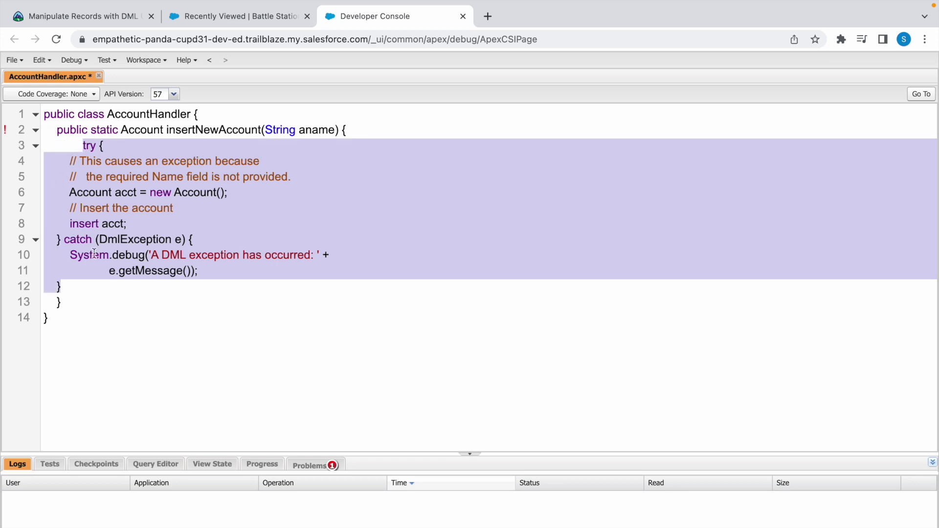
key("Tab")
left_click(77, 240)
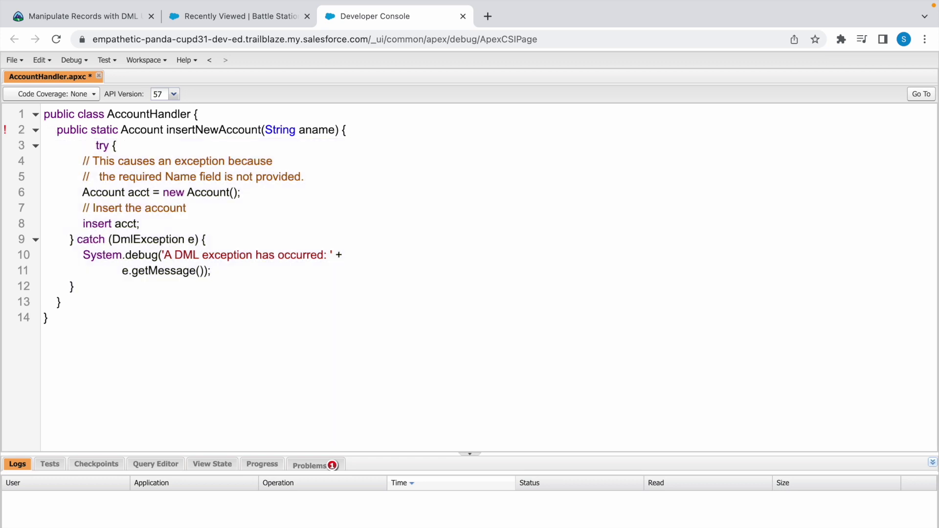
key("Return")
left_click(95, 145)
key("BackSpace")
key("BackSpace")
left_click_drag(139, 224, 83, 161)
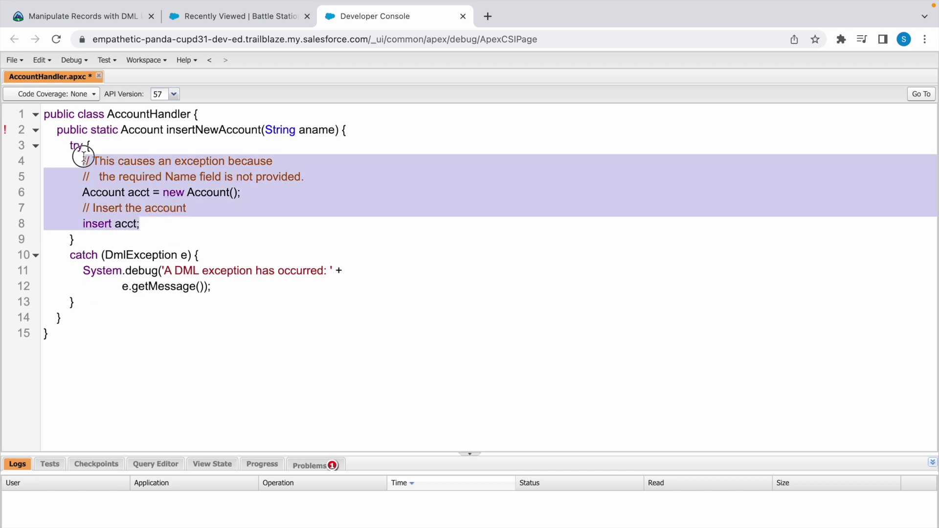
key("BackSpace")
left_click(116, 19)
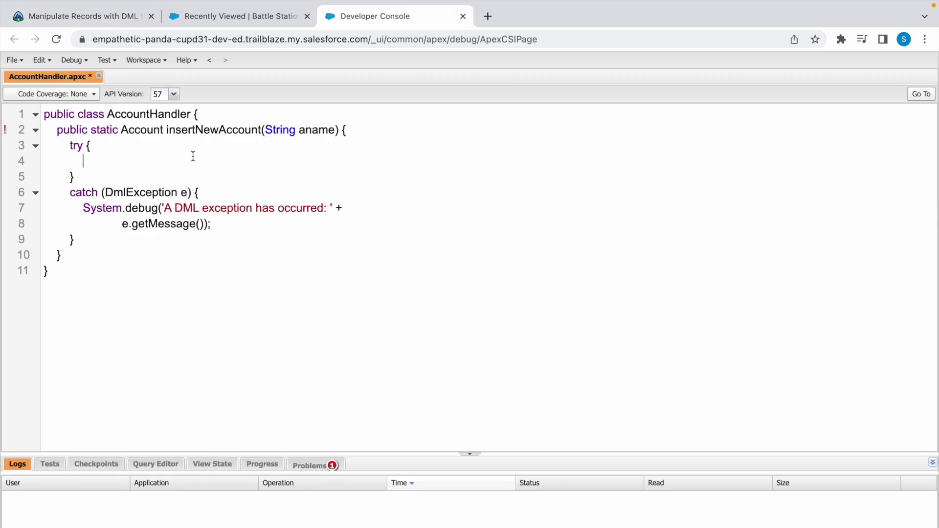
type("Account a")
type("cc = ")
type("new Account")
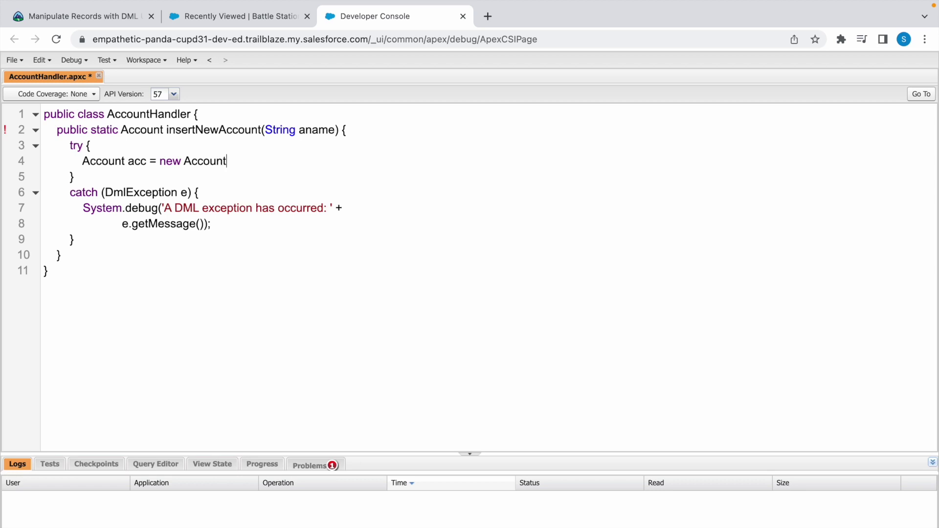
type("(")
Fill the try block with Account acc = new Account(Name = aname); insert acc; return acc;
double_click(312, 130)
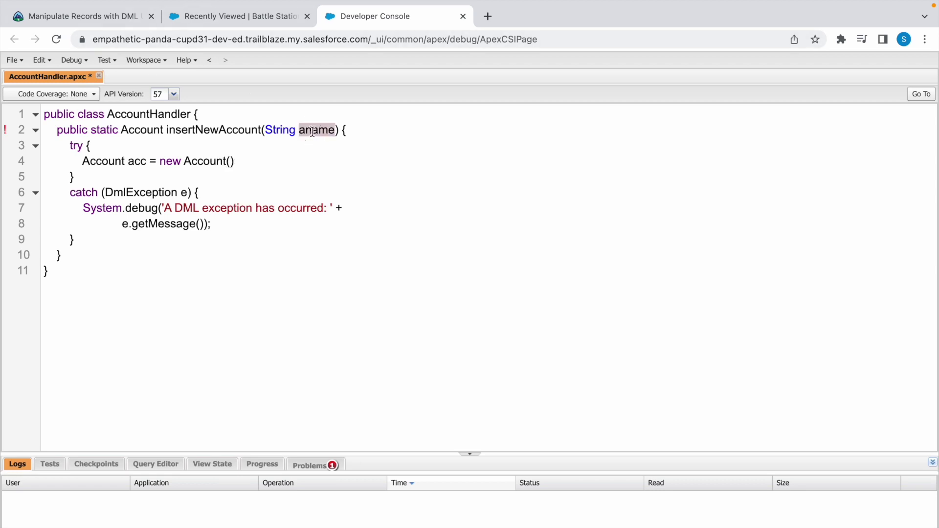
left_click(230, 161)
type("Name")
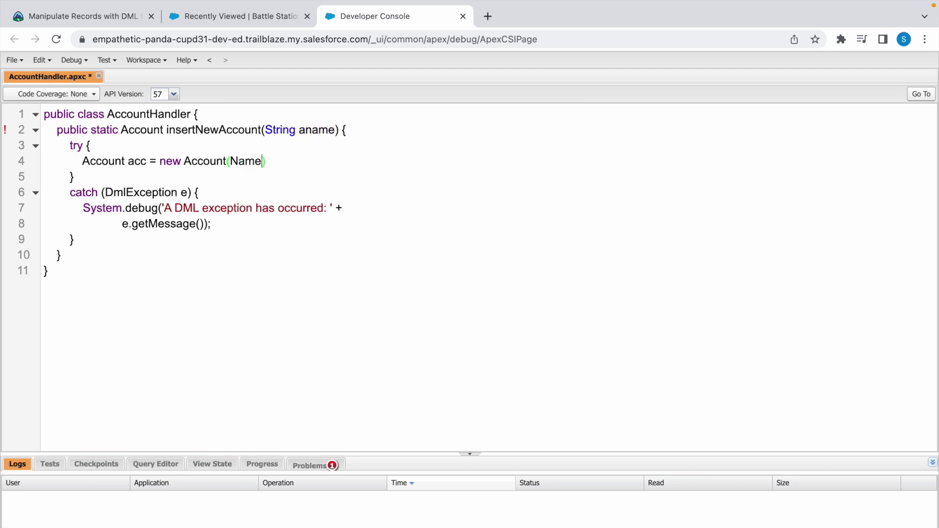
type(" = an")
type("ame);")
double_click(316, 131)
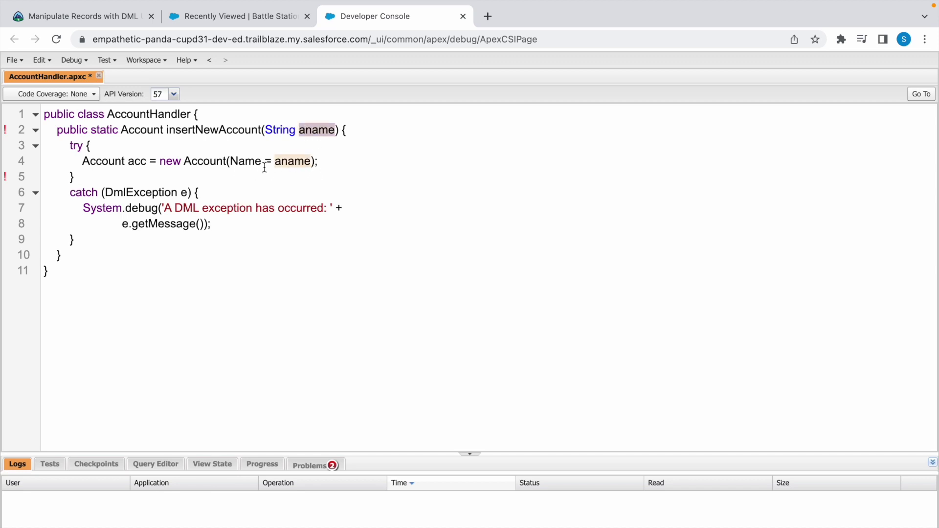
left_click(334, 164)
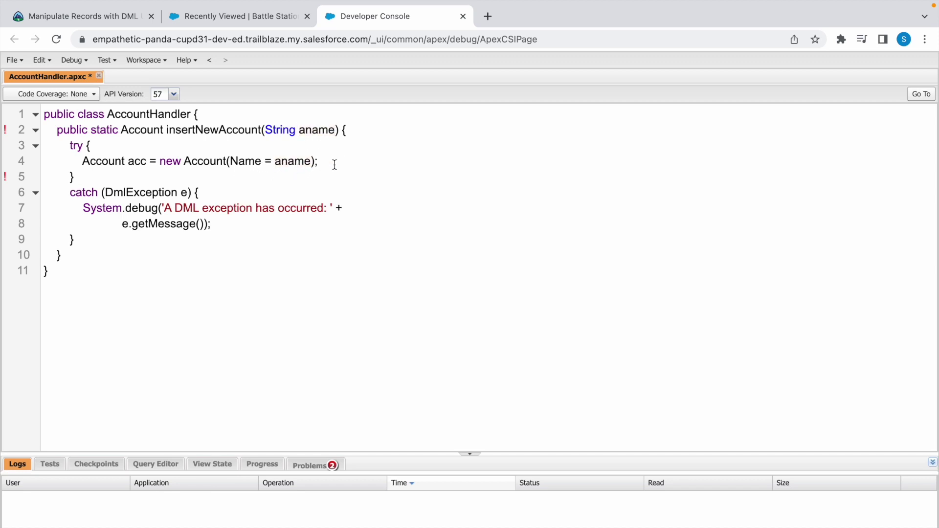
key("Return")
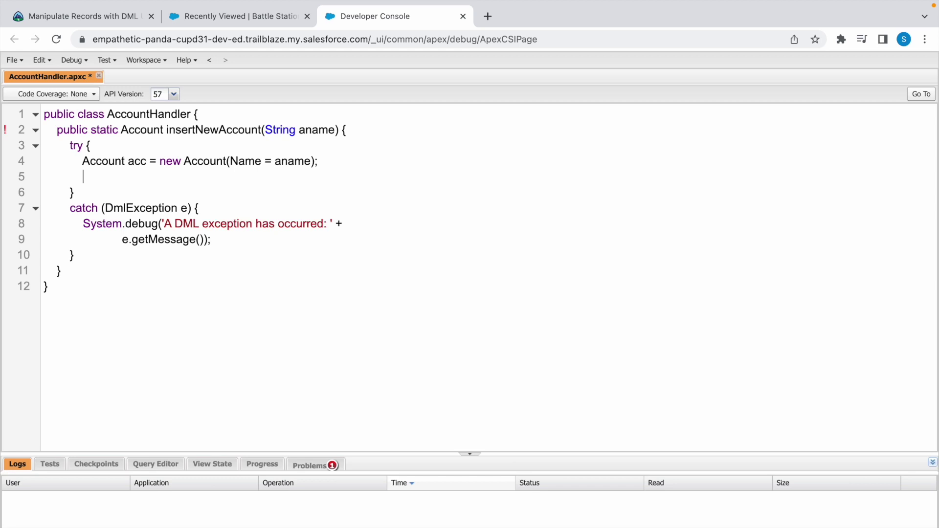
type("insert acc;")
key("Return")
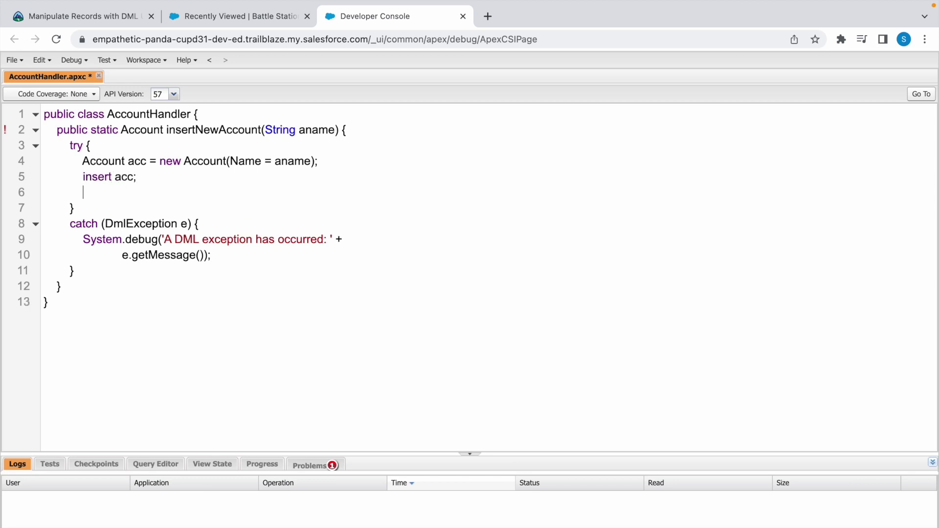
type("re")
type("turn acc;")
left_click(99, 17)
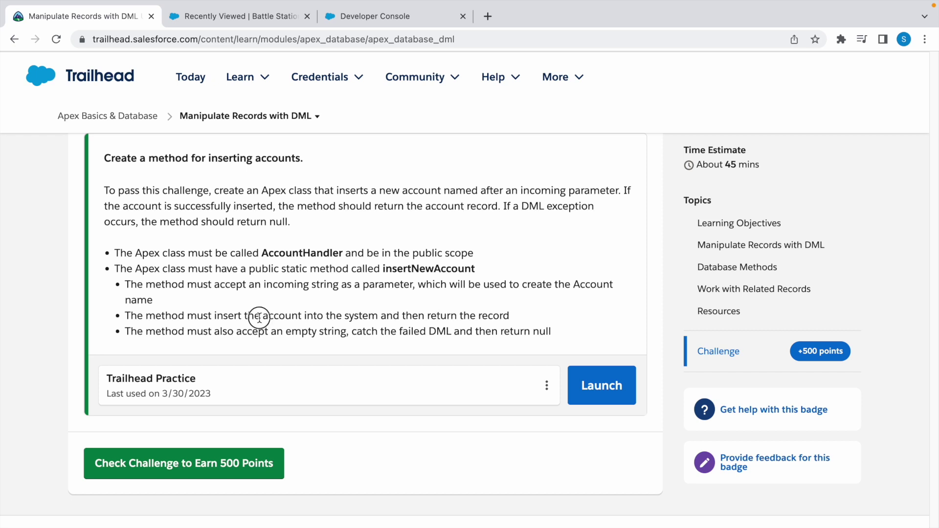
Recheck the catch-failed-DML-and-return-null requirement, then return to the AccountHandler code
left_click_drag(259, 318, 538, 317)
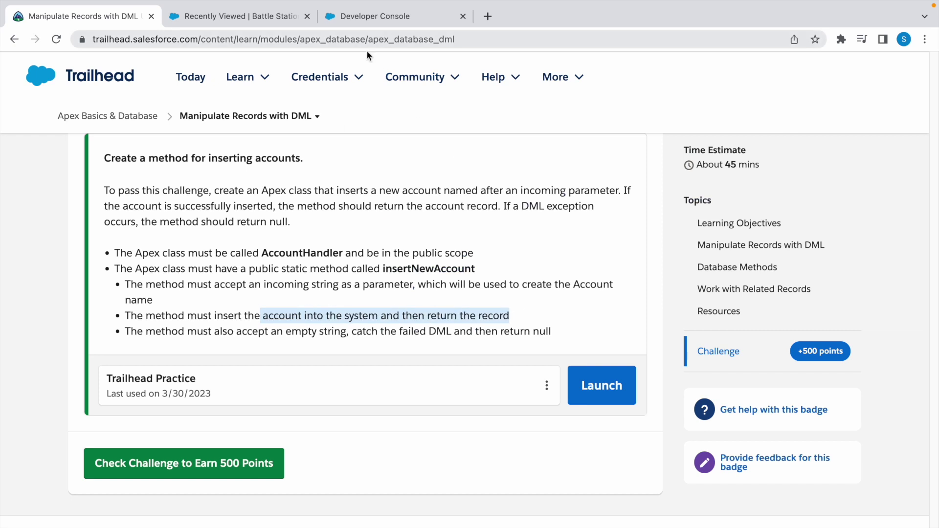
left_click(186, 325)
left_click_drag(352, 331, 453, 330)
left_click(374, 331)
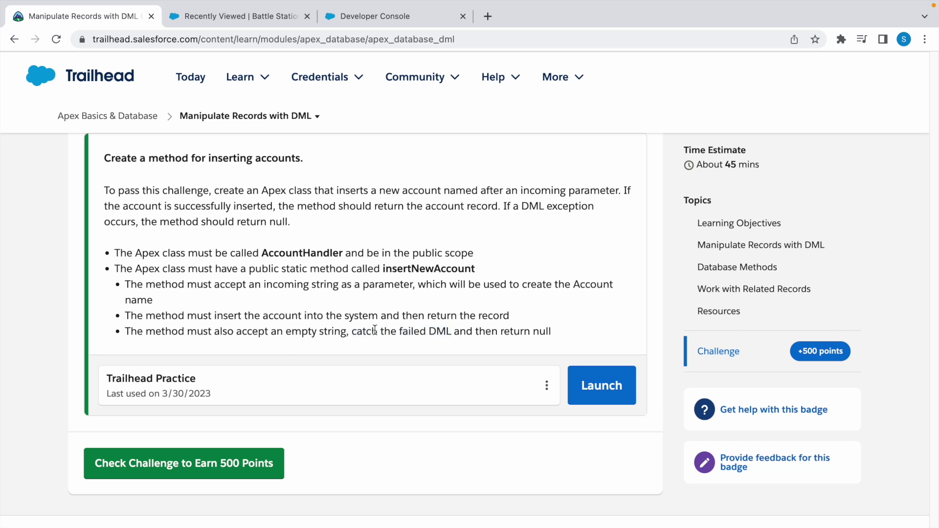
left_click_drag(351, 331, 564, 336)
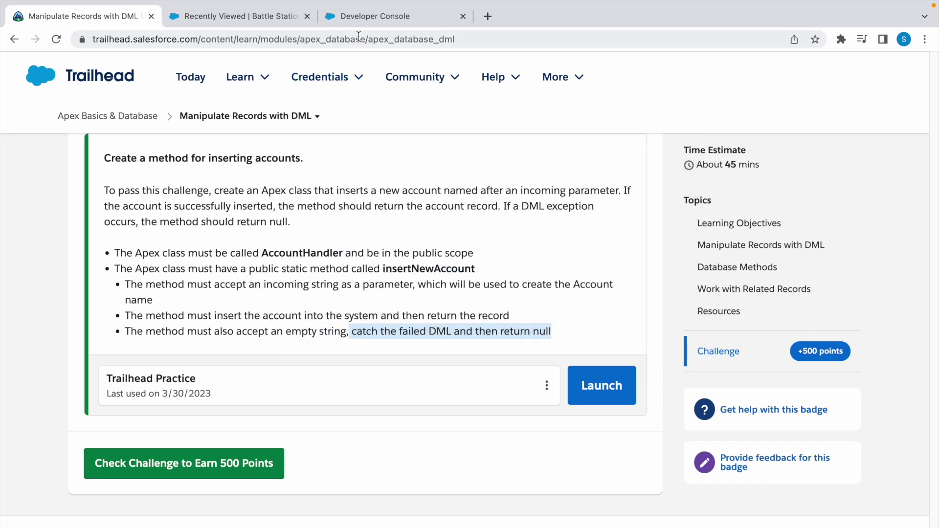
left_click(360, 14)
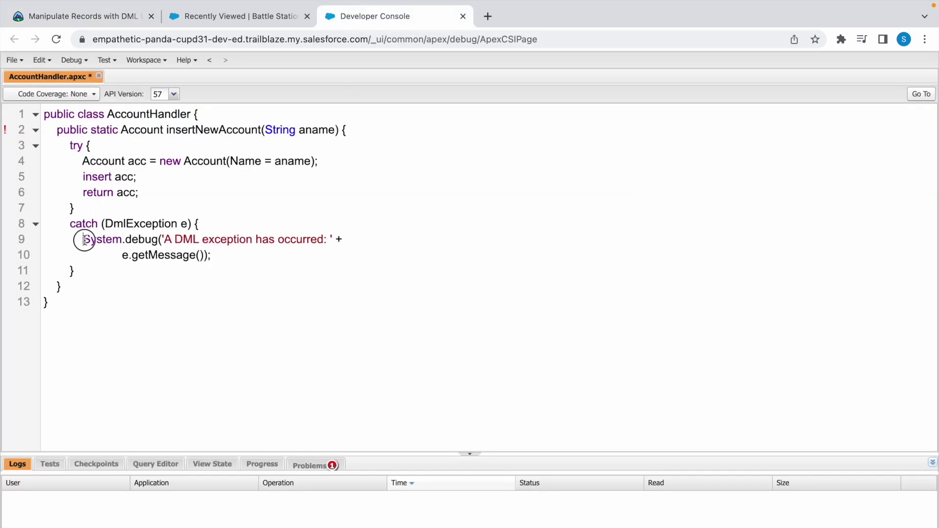
Add 'return null;' after the debug statement in the catch block and save AccountHandler
left_click_drag(86, 240, 237, 260)
left_click(227, 258)
key("Return")
type("return")
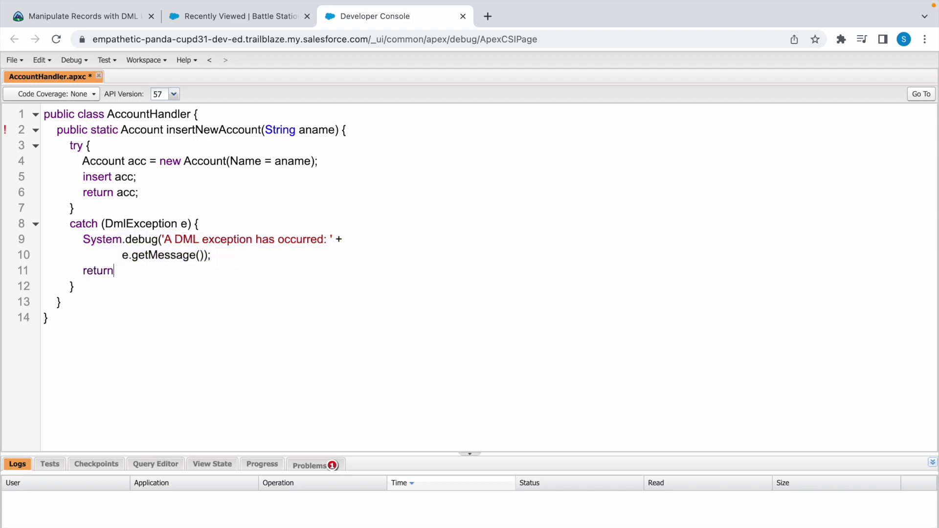
type(" null;")
left_click(22, 62)
left_click(44, 206)
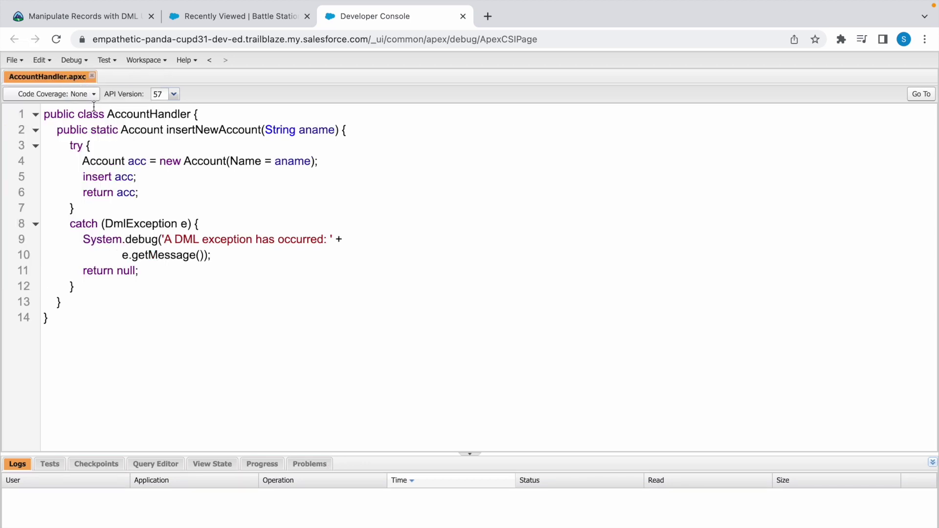
Enter AccountHandler.insertNewAccount('Developer Docs'); in the Execute Anonymous window
left_click(74, 61)
left_click(103, 77)
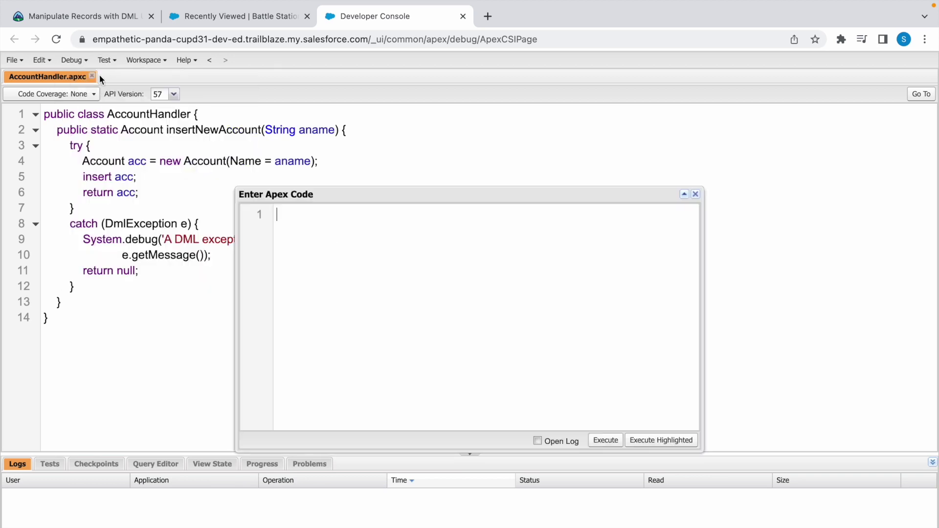
left_click(311, 215)
left_click(325, 219)
type("Accoun")
type("tHandler")
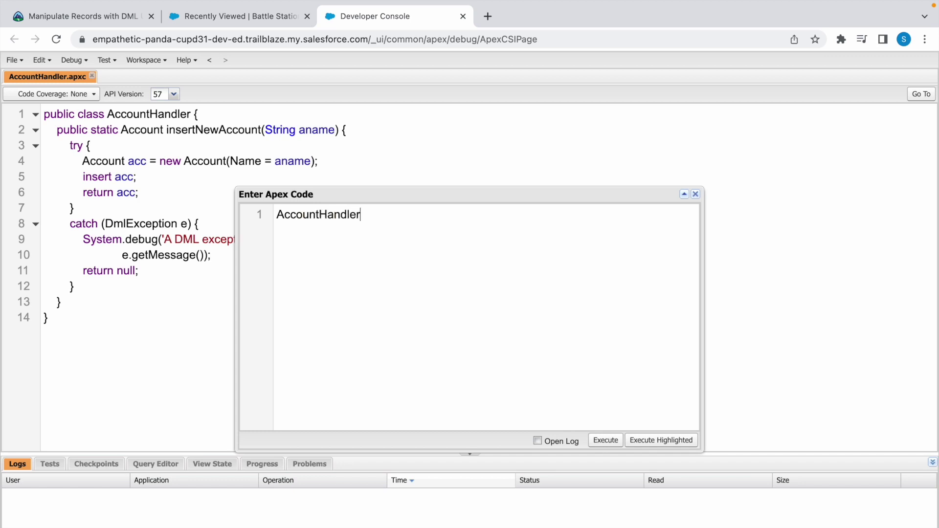
type(".in")
key("Return")
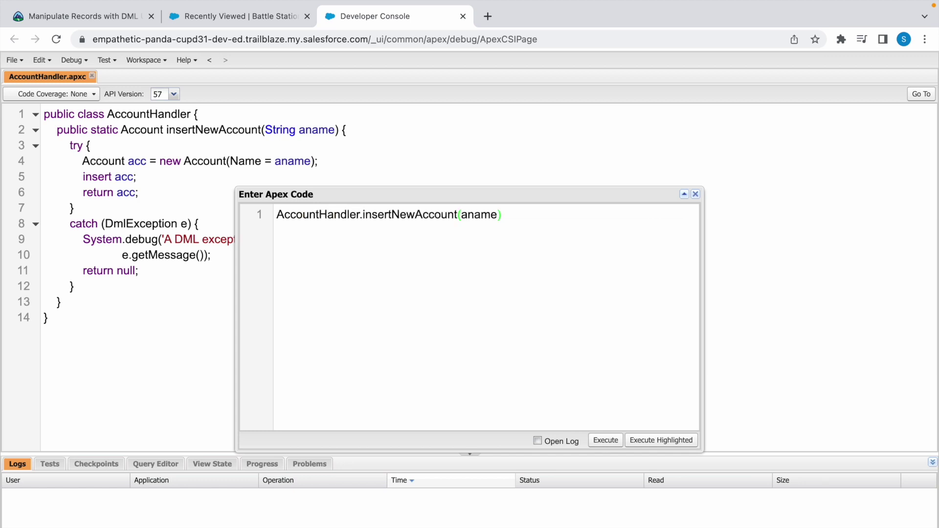
double_click(476, 217)
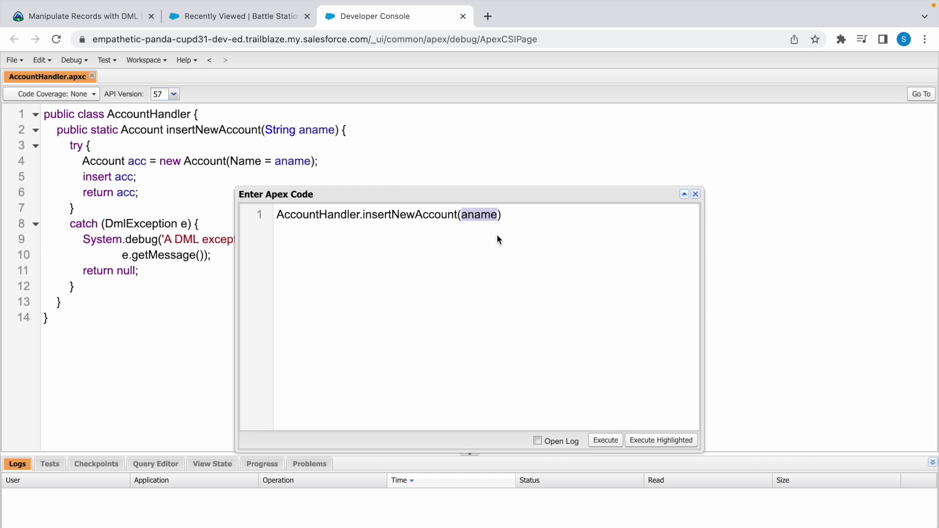
type("'")
double_click(469, 215)
type("Devel")
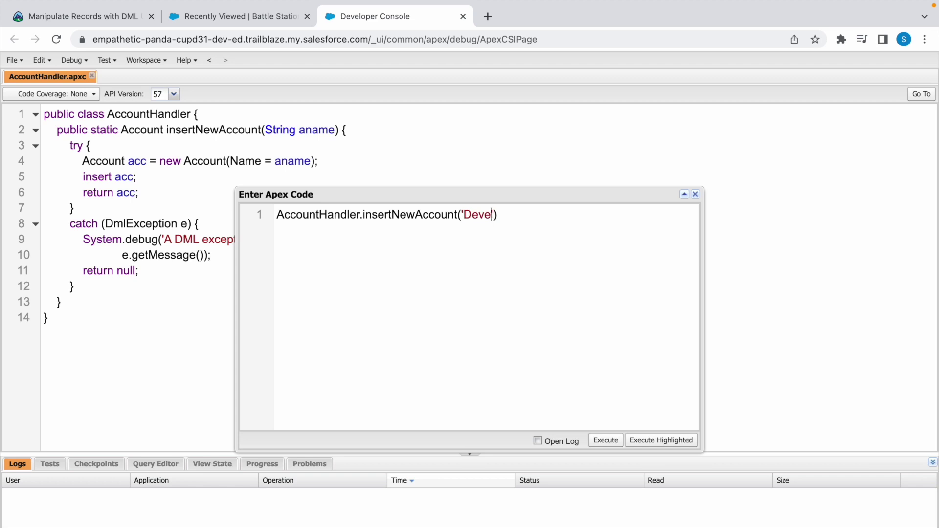
type("oper Docs")
left_click(568, 222)
type(";")
Execute the anonymous Apex, view its successful log, and switch to the org's Lightning page
left_click(607, 441)
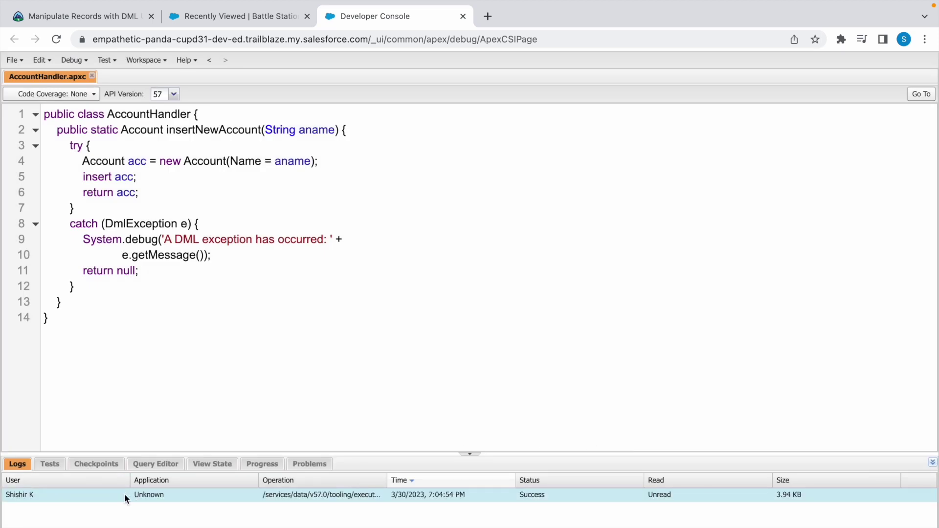
double_click(124, 494)
key("ctrl+comma")
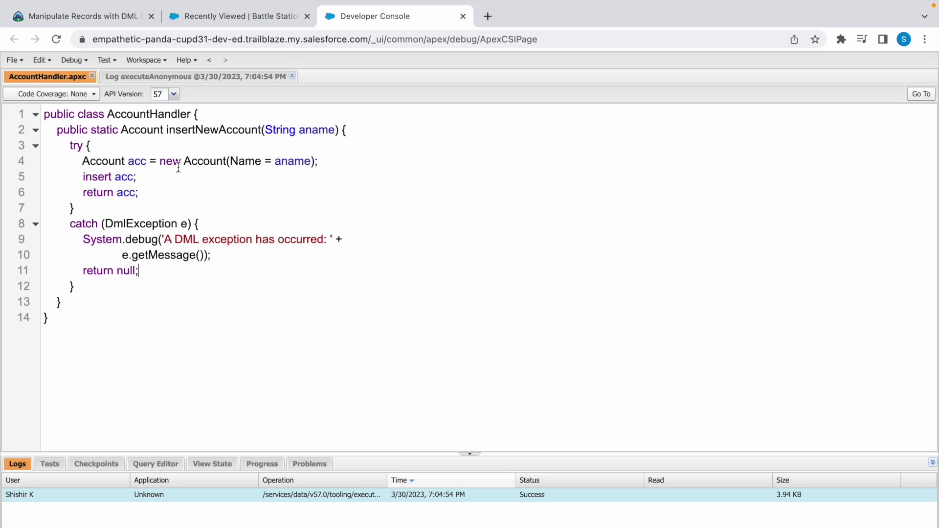
left_click(197, 22)
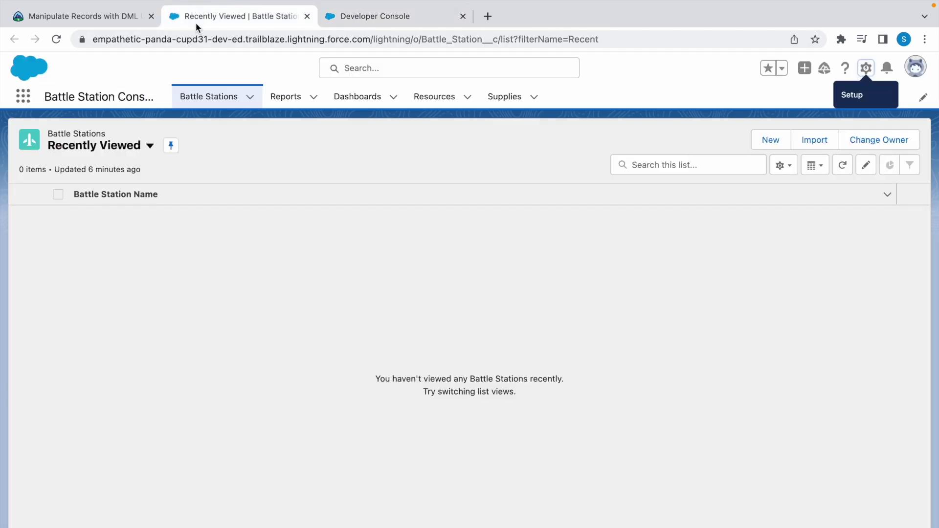
Open the Sales app's Accounts list showing the new Developer Docs account, then return to Trailhead
left_click(865, 68)
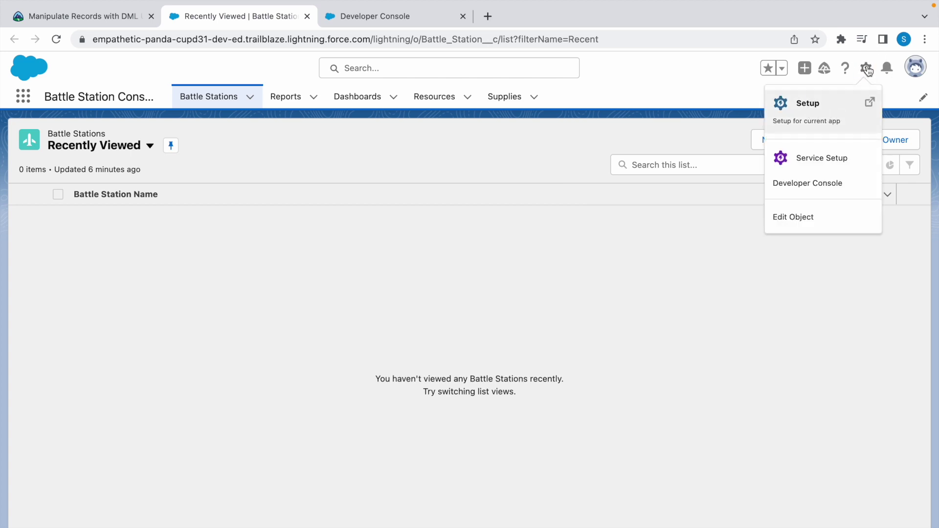
left_click(824, 118)
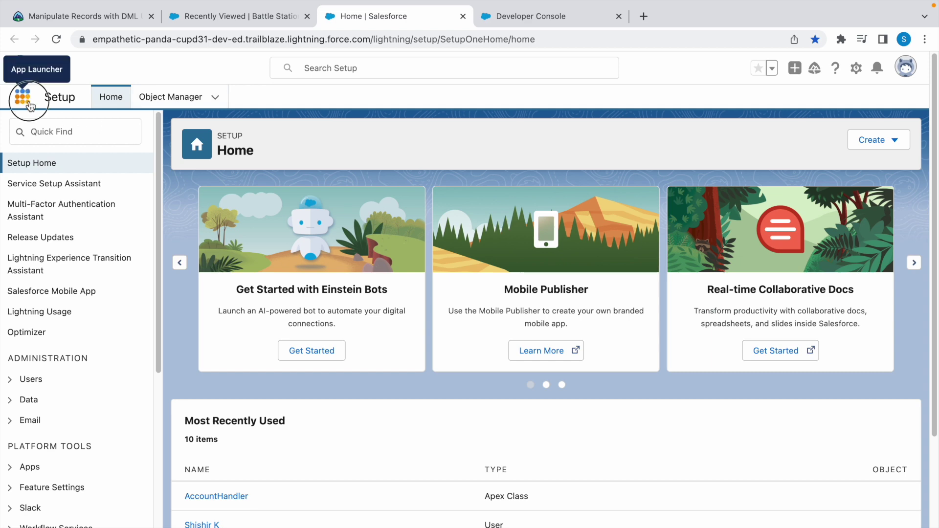
left_click(23, 95)
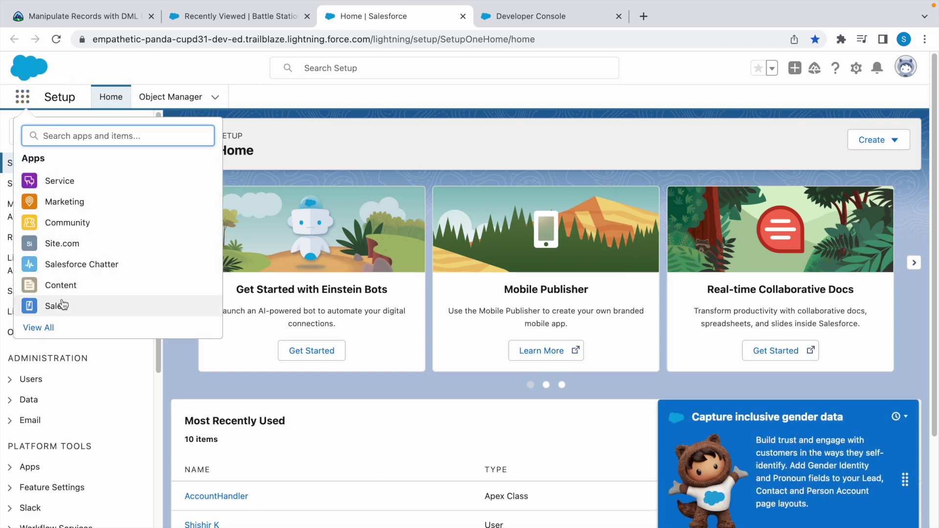
left_click(64, 305)
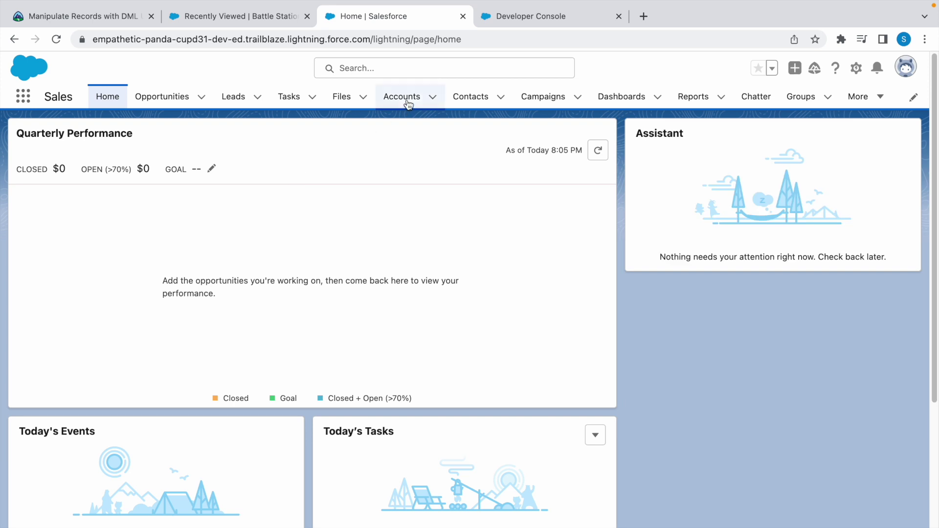
left_click(395, 100)
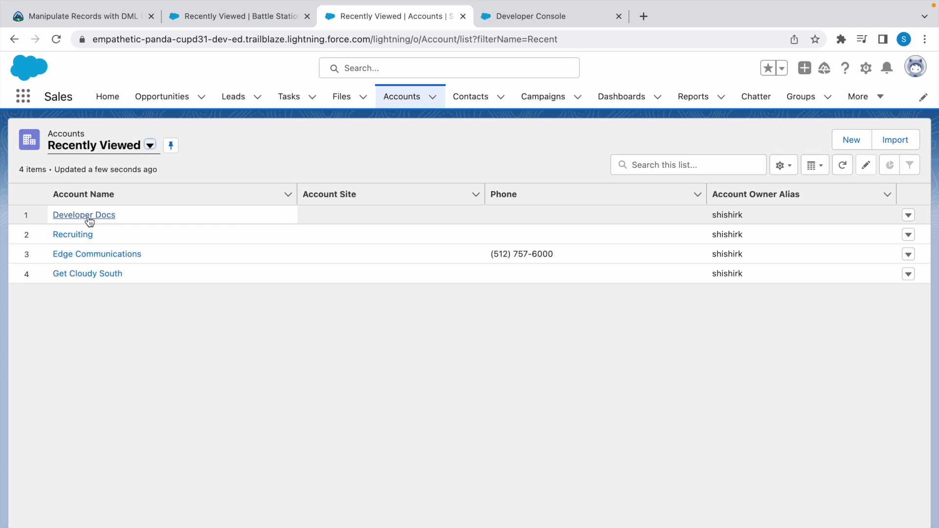
left_click(61, 220)
key("ctrl+1")
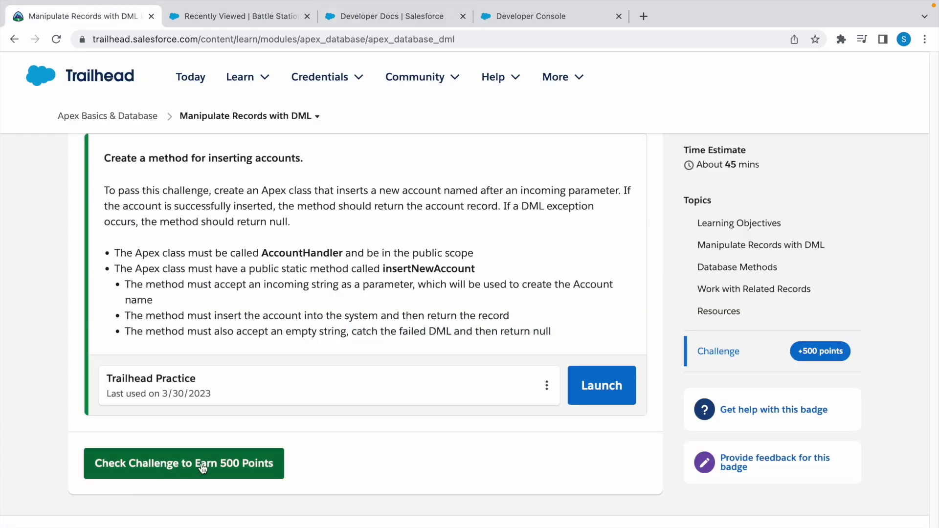
Check the Trailhead DML challenge, earning +500 points toward Apex Basics & Database
left_click(203, 468)
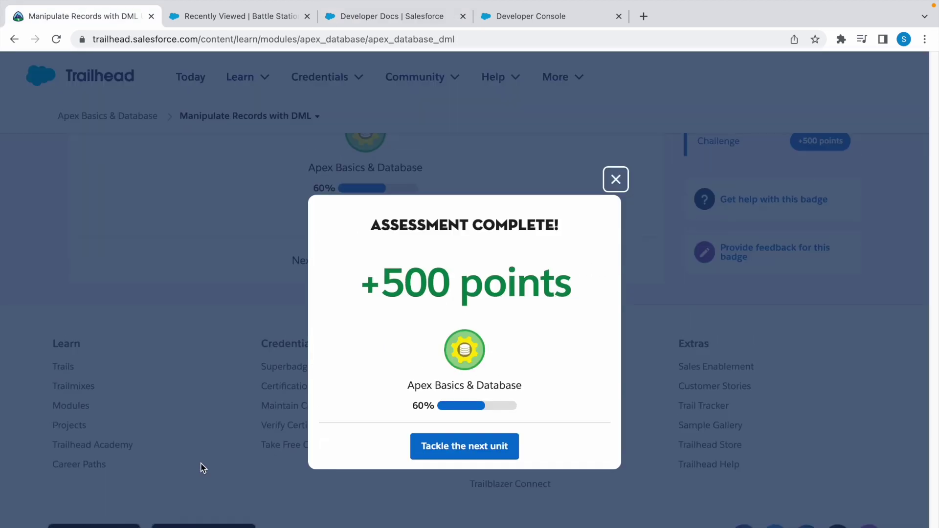